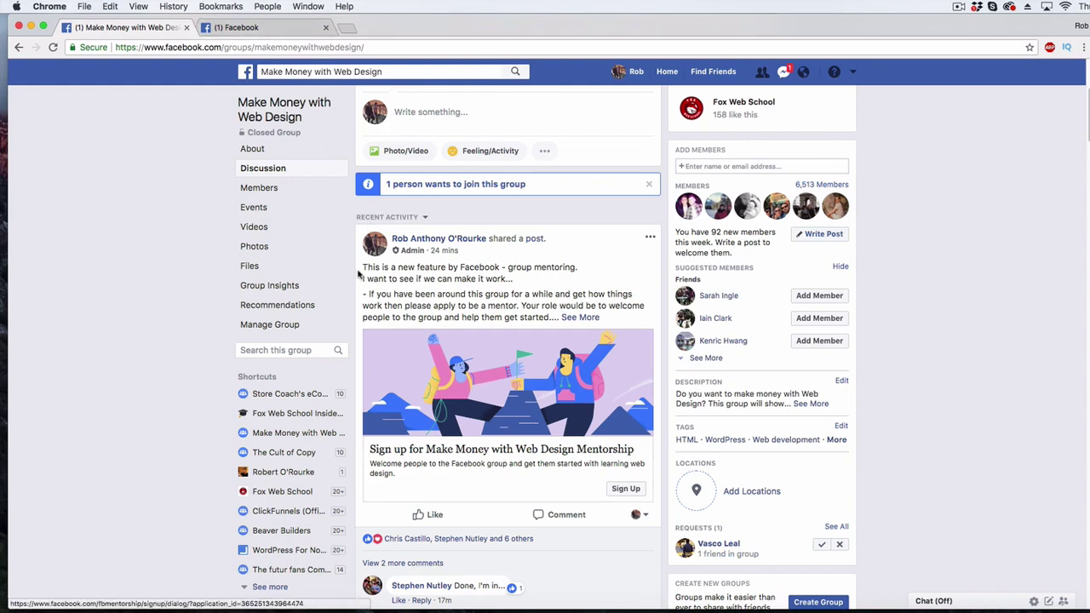
- Review the curriculum options in the mentorship help FAQs, highlighting Support and Encouragement, Career Advancement and Other Goals
left_click(277, 27)
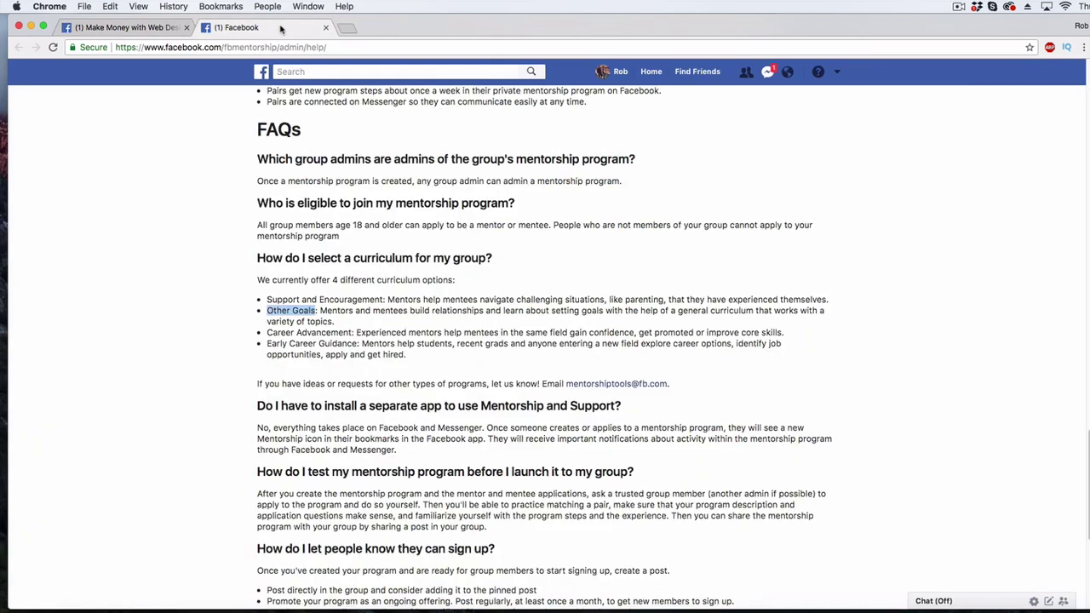
left_click(255, 309)
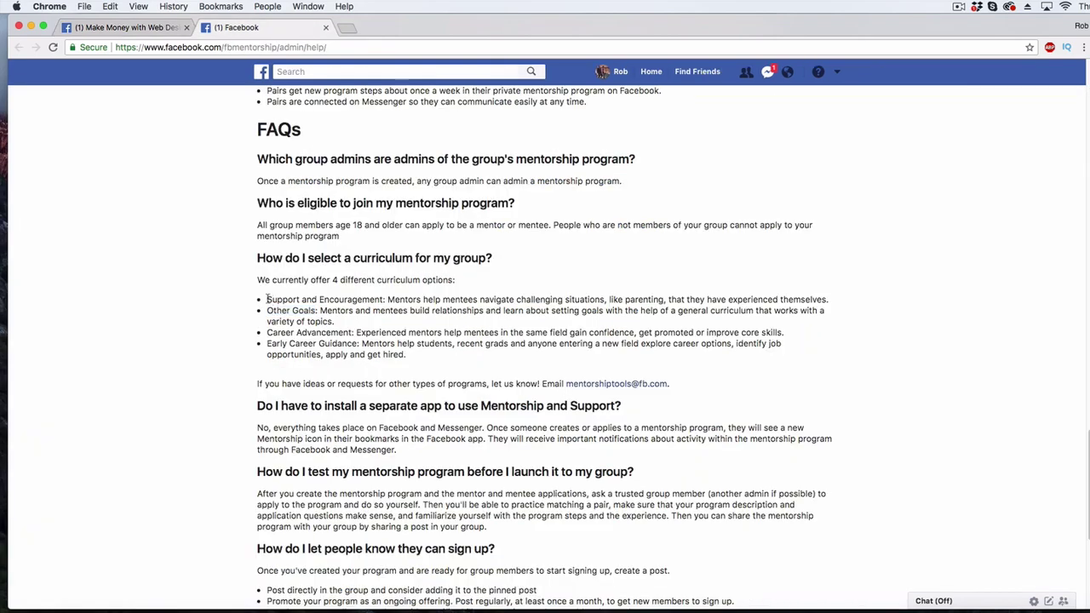
left_click_drag(268, 299, 382, 299)
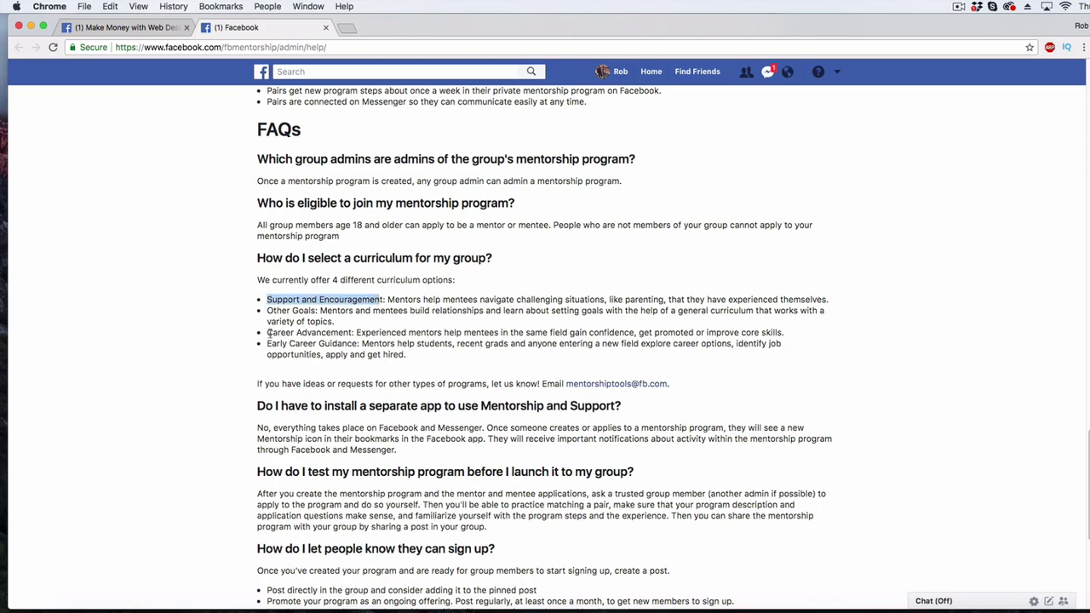
left_click_drag(268, 332, 355, 333)
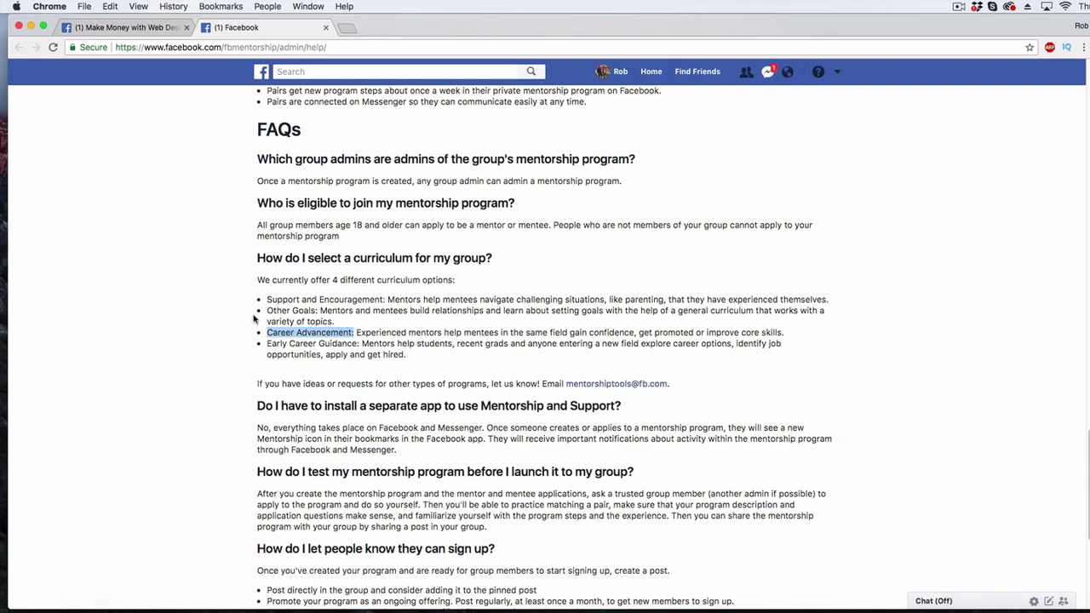
left_click_drag(267, 310, 317, 311)
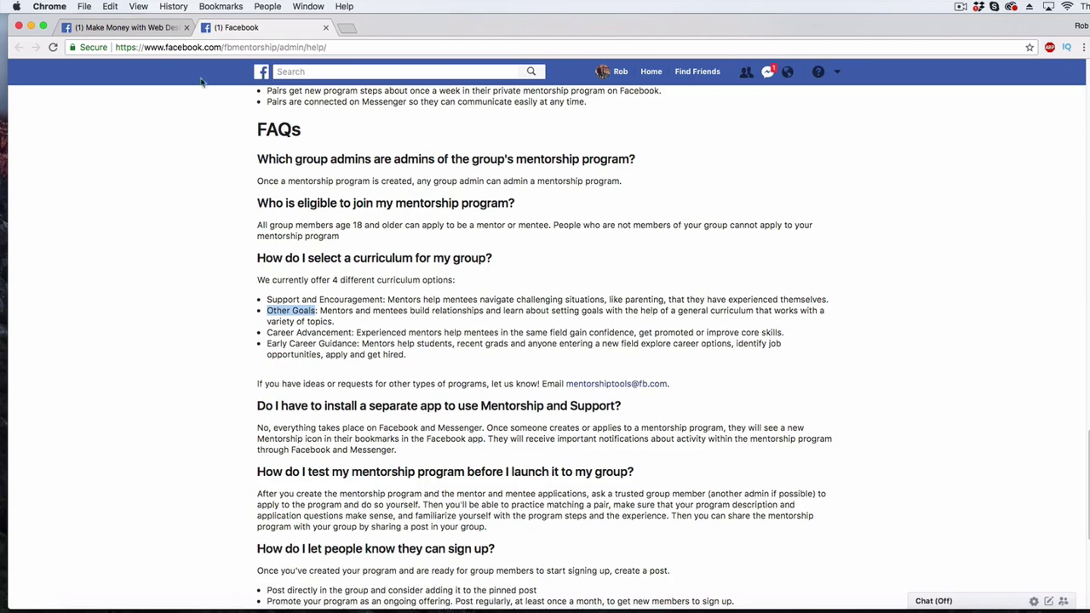
- Open the Mentorship and Support section in the management area of the Make Money with Web Design group
left_click(149, 30)
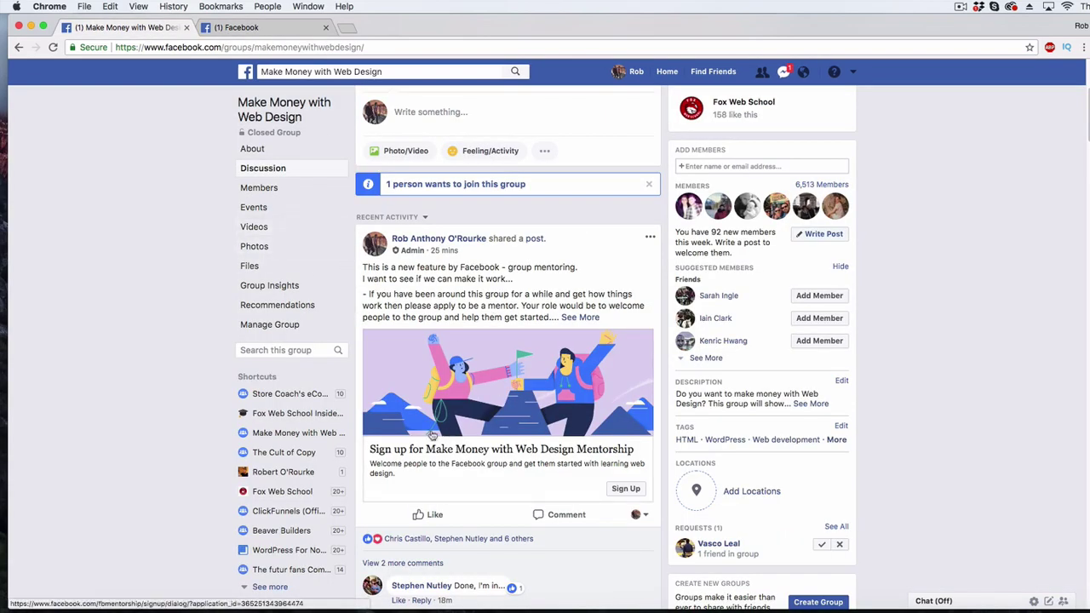
scroll(576, 262, "up", 3)
scroll(550, 155, "up", 2)
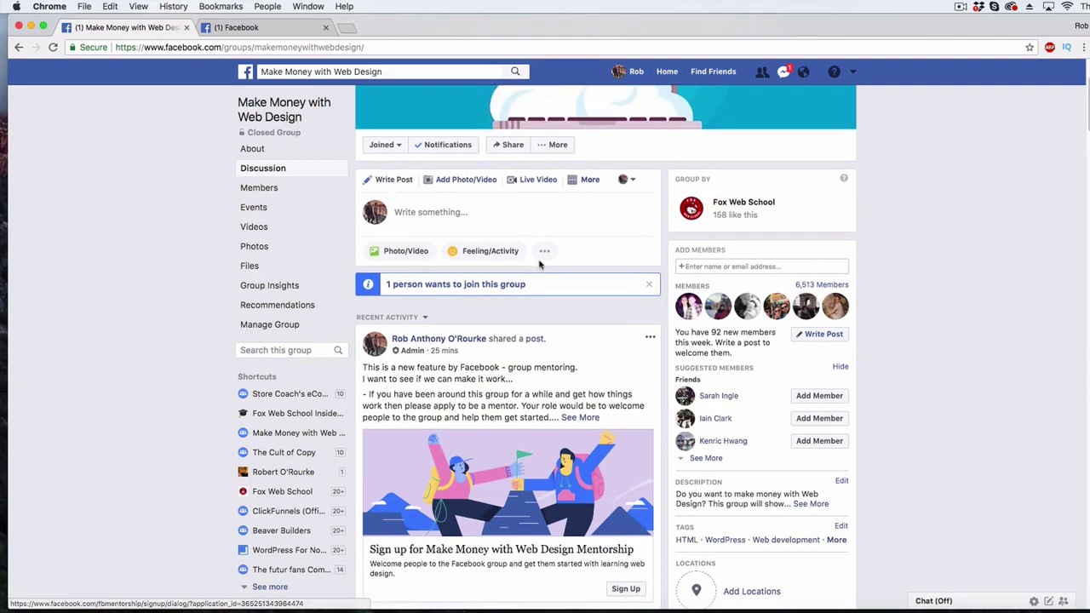
left_click(552, 146)
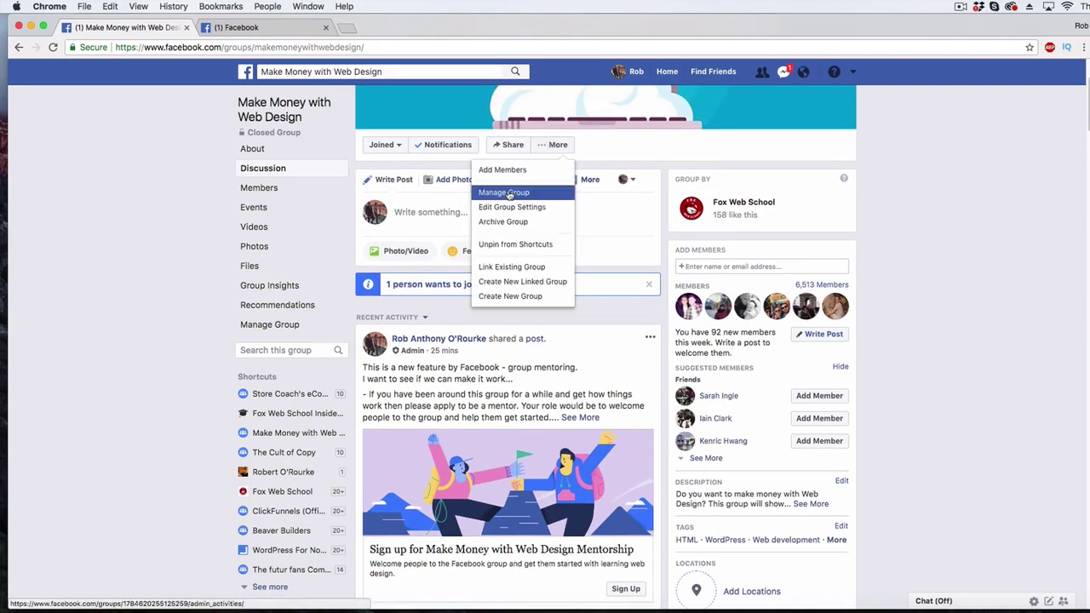
left_click(509, 191)
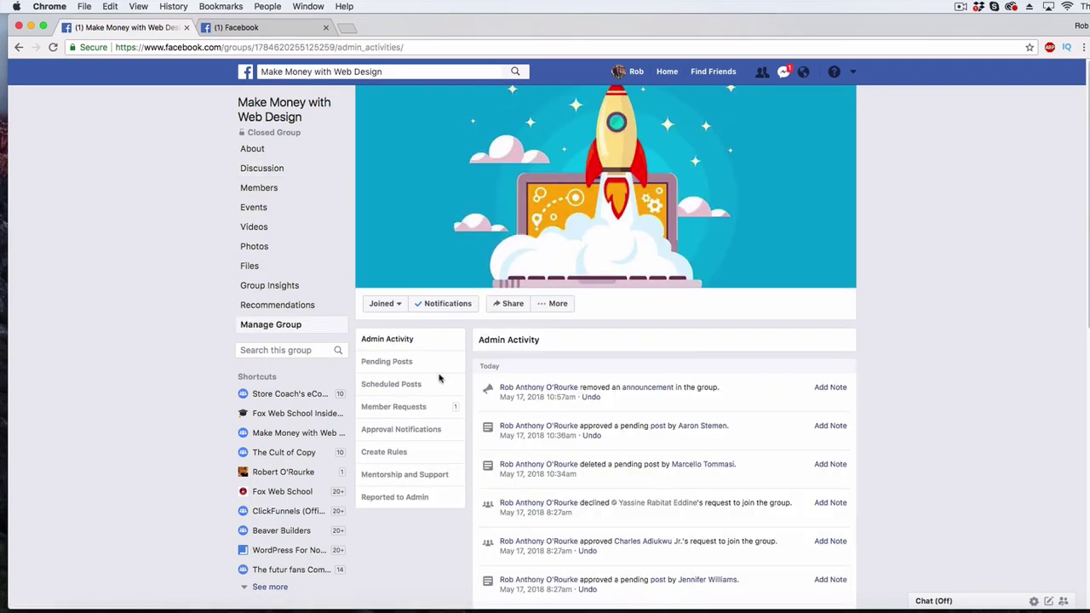
left_click(407, 477)
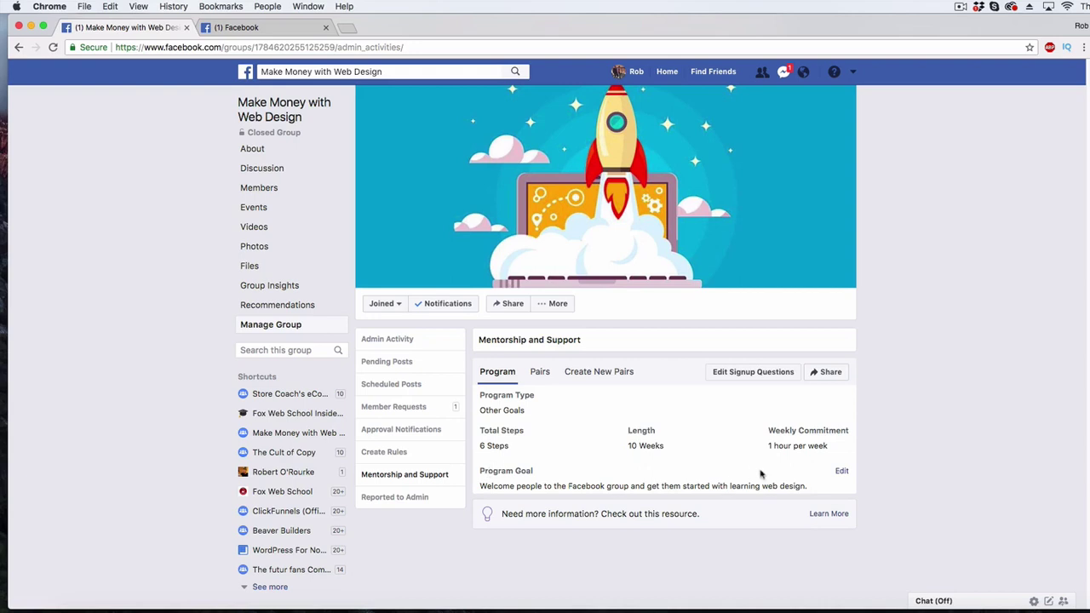
- Open the program goal for editing and cancel, and examine the program's length, weekly commitment and total steps
left_click(840, 472)
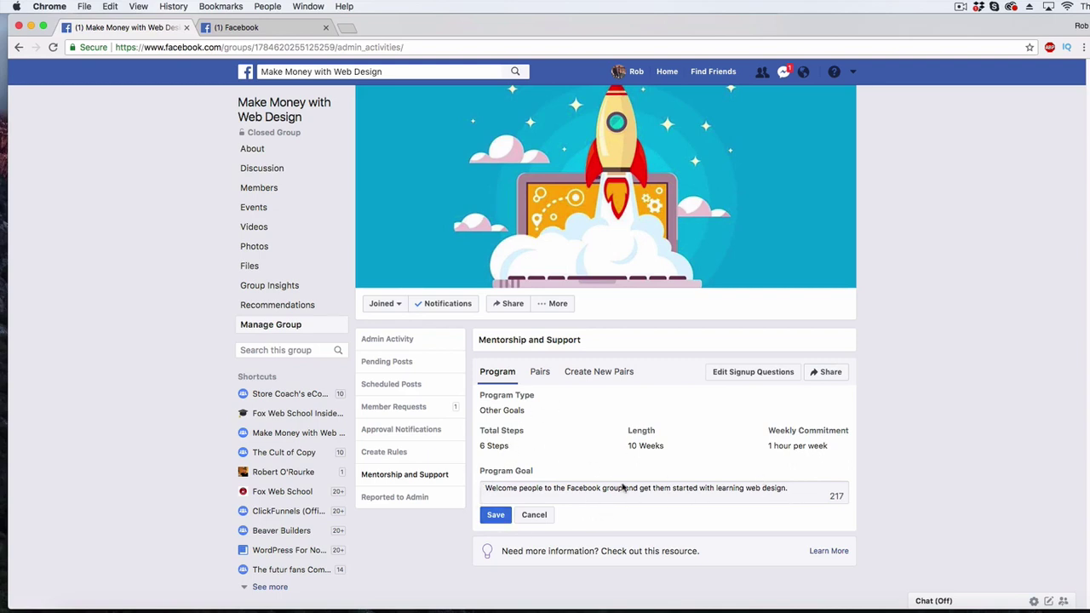
left_click(549, 517)
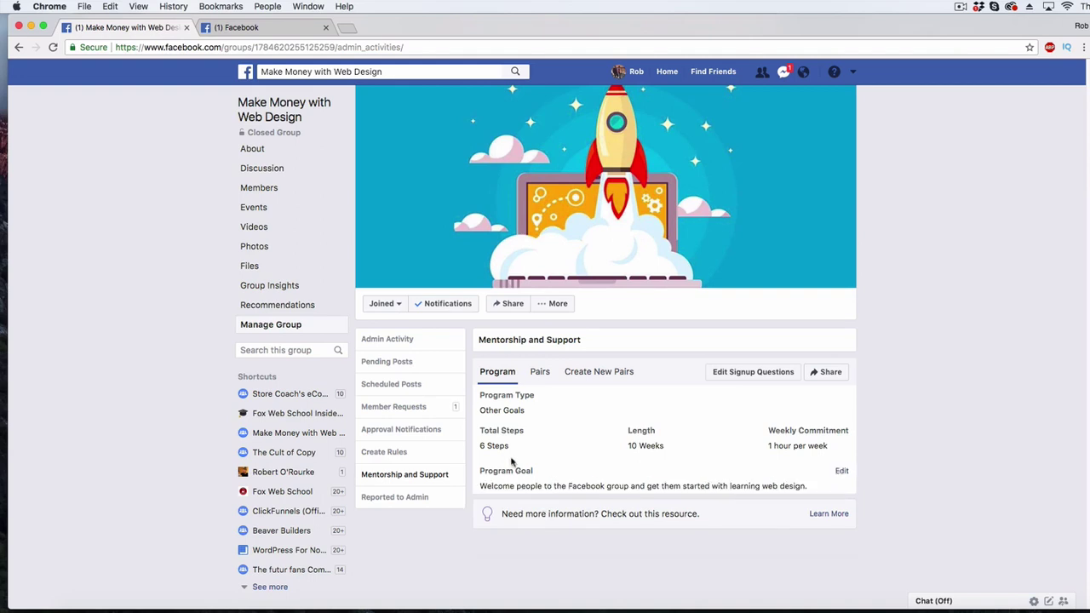
left_click_drag(514, 451, 655, 445)
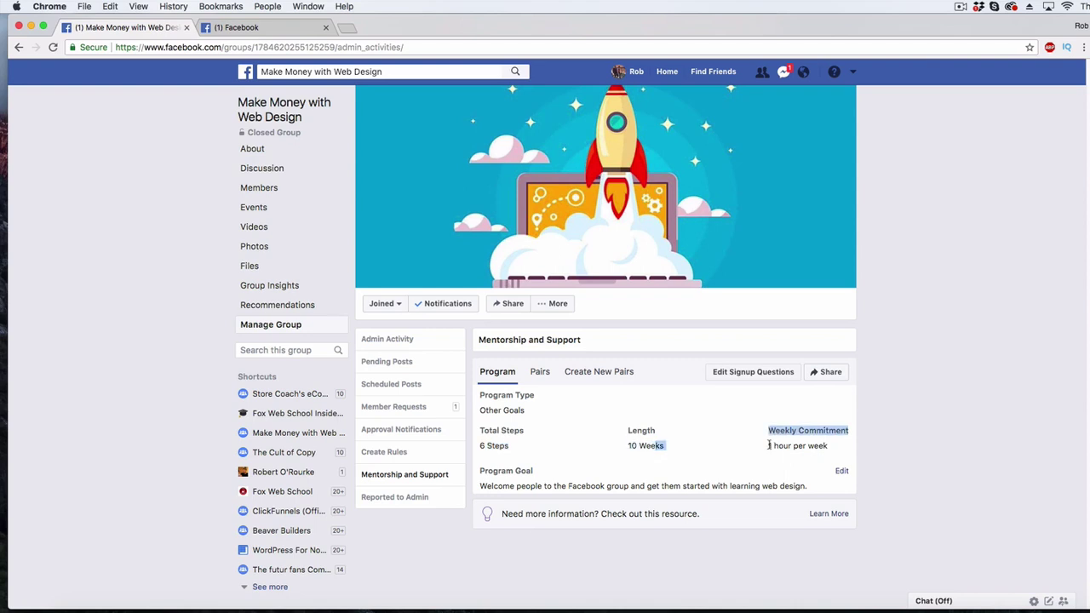
left_click_drag(769, 445, 807, 447)
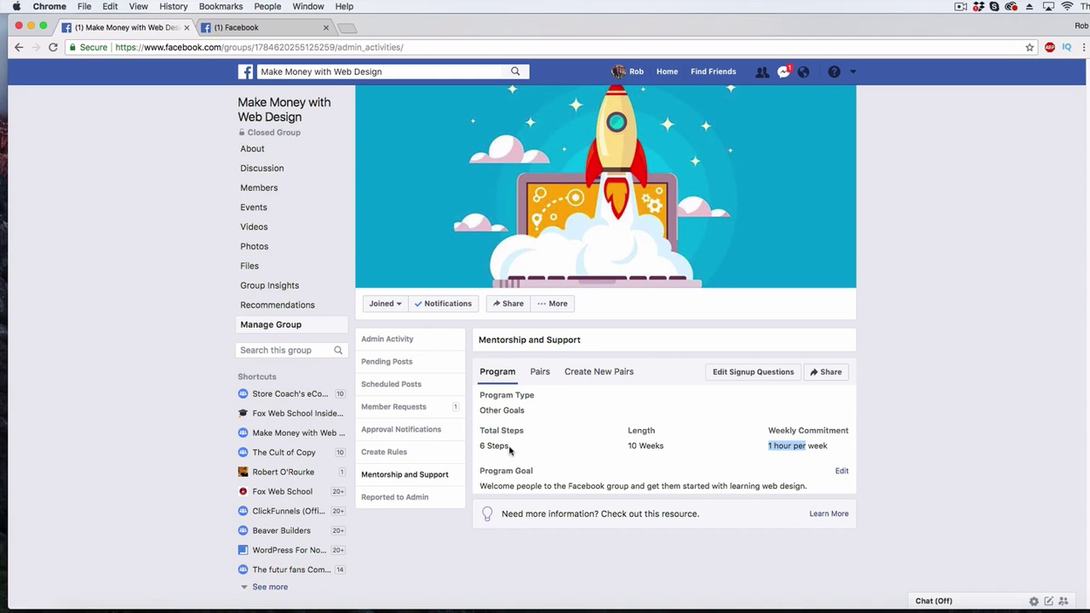
left_click_drag(510, 450, 482, 450)
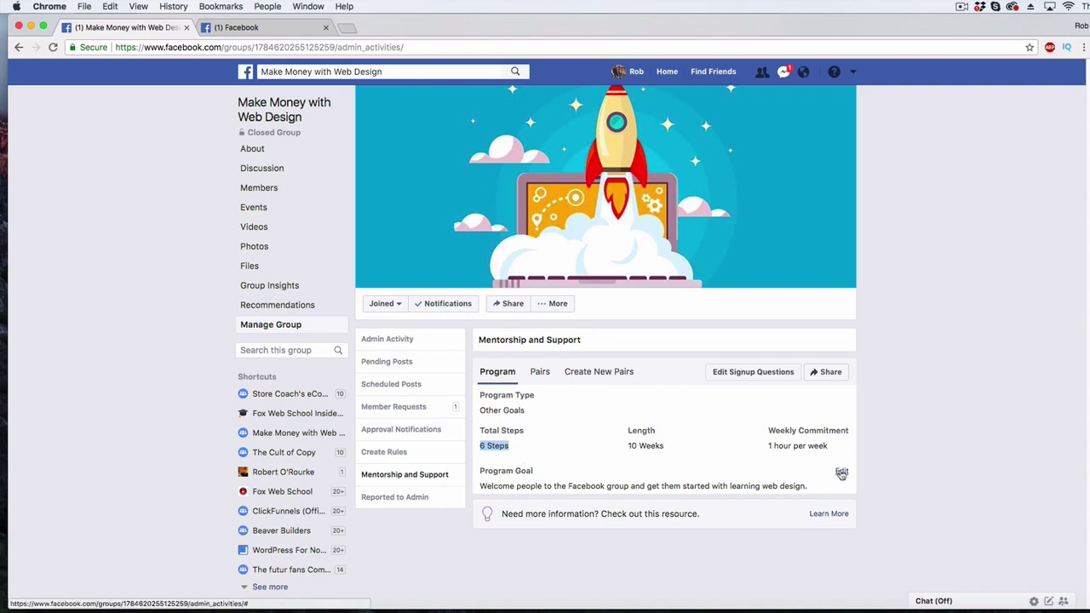
- Examine the mentors' role description and application questions in the signup questionnaire, and close it without submitting
left_click(740, 373)
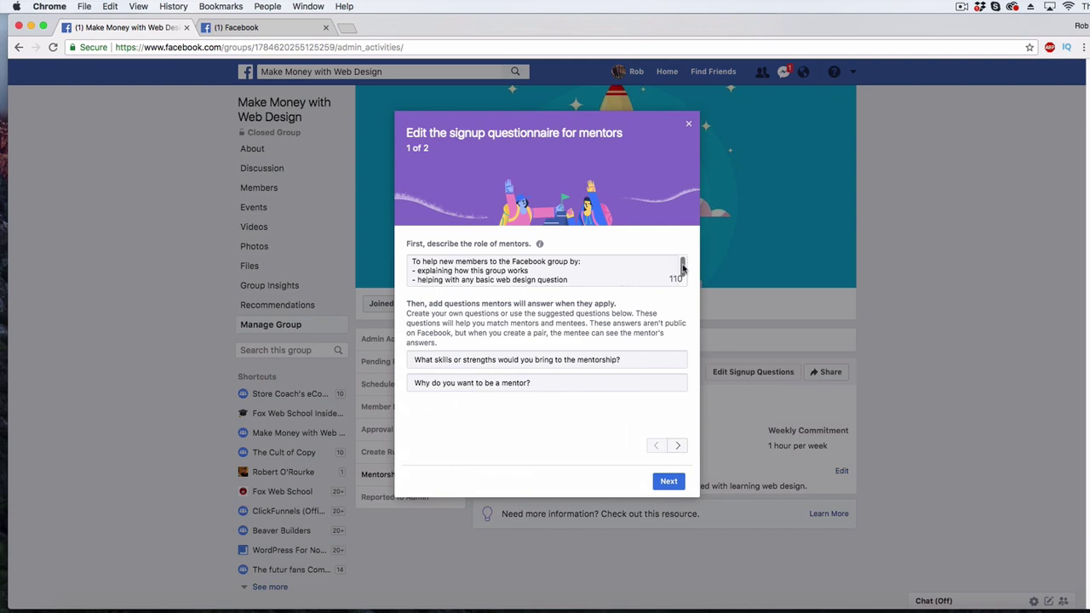
left_click_drag(683, 268, 682, 264)
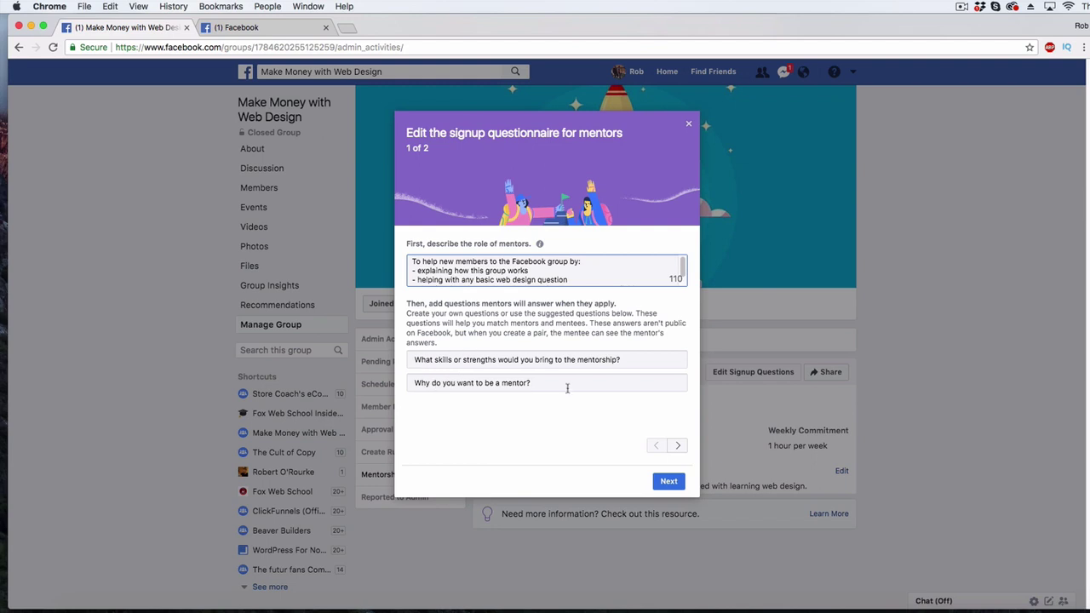
left_click(604, 361)
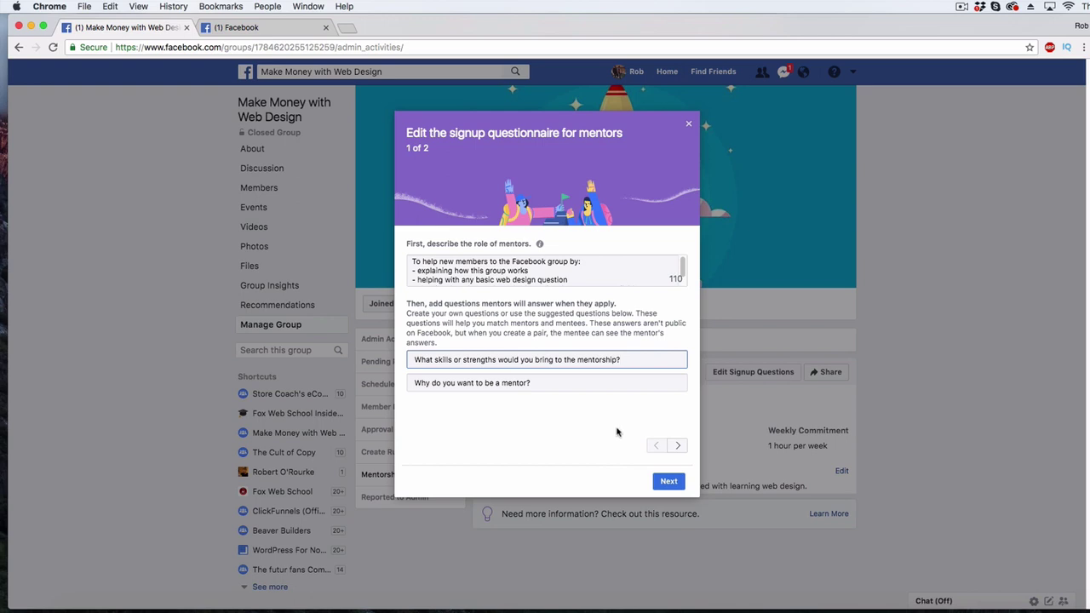
mouse_move(683, 266)
left_mouse_down()
mouse_move(656, 288)
mouse_move(682, 265)
left_mouse_up()
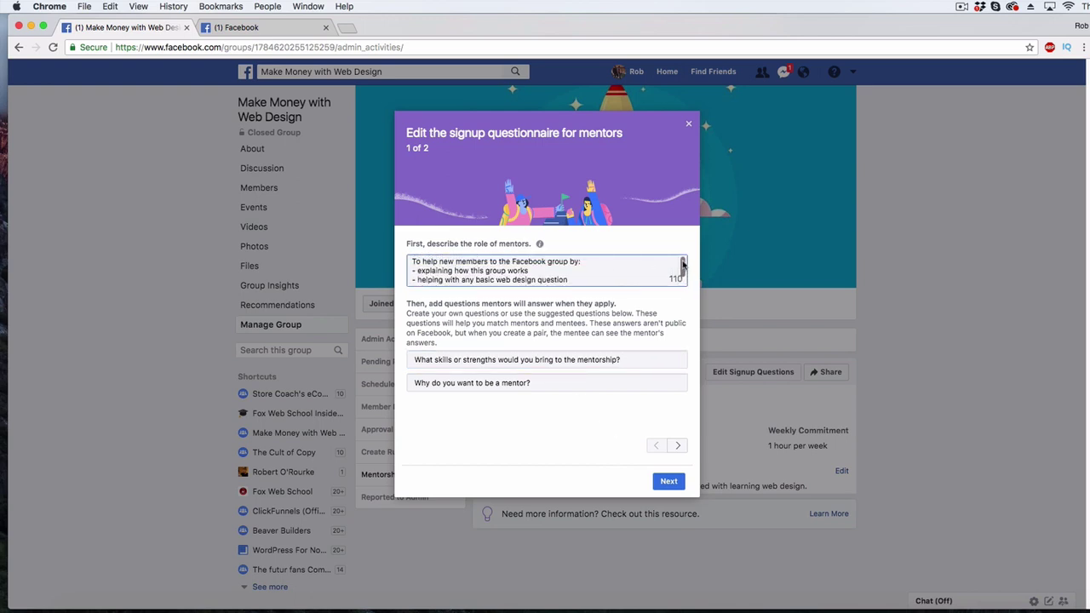
left_click(688, 124)
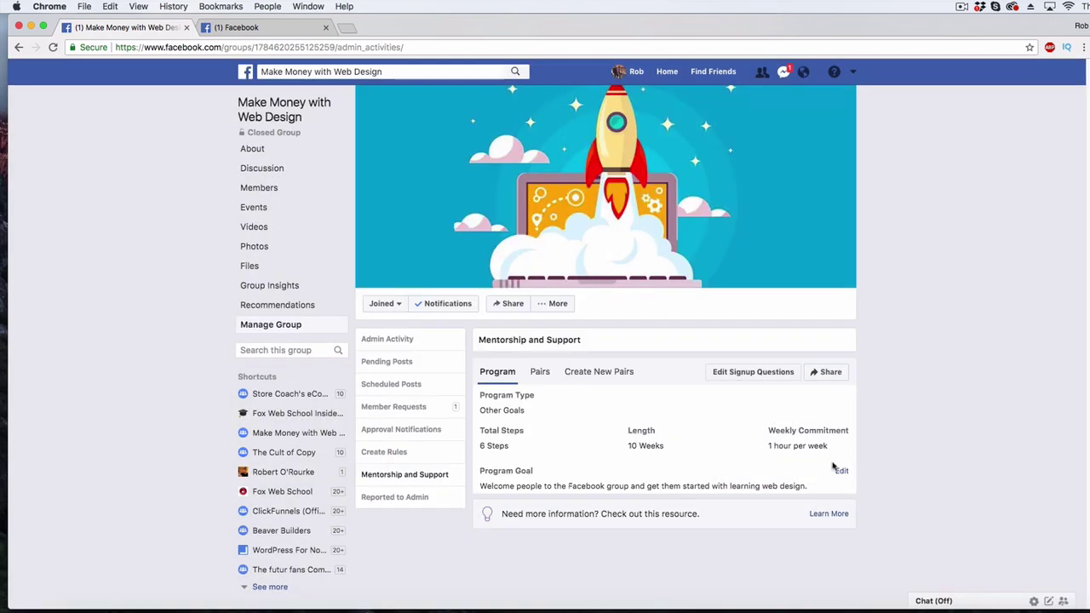
- View the mentees' part of the signup questionnaire and close it without submitting
left_click(760, 375)
left_click(678, 445)
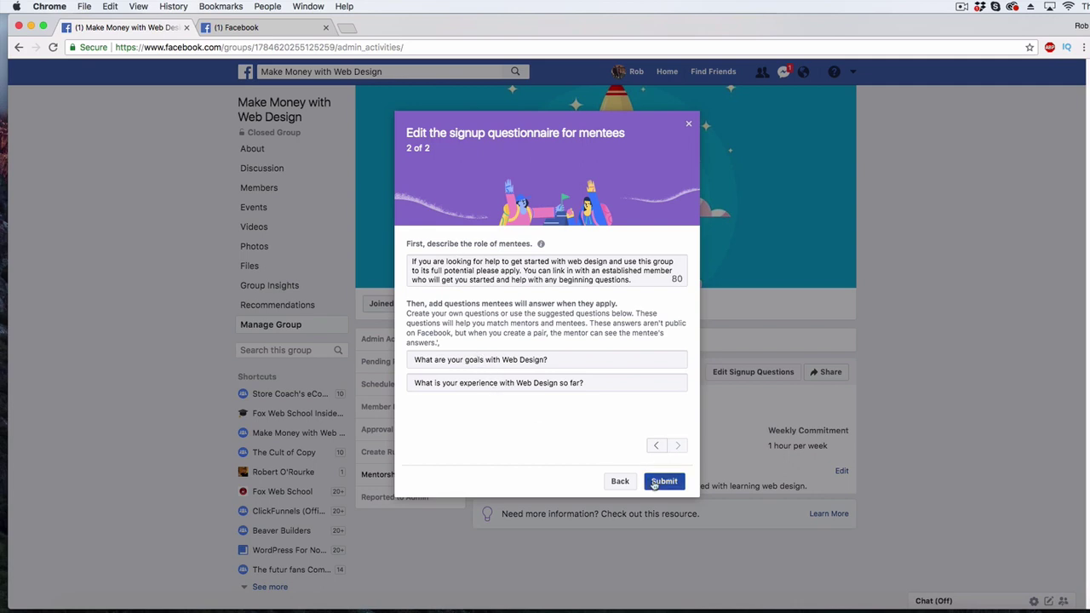
left_click(689, 127)
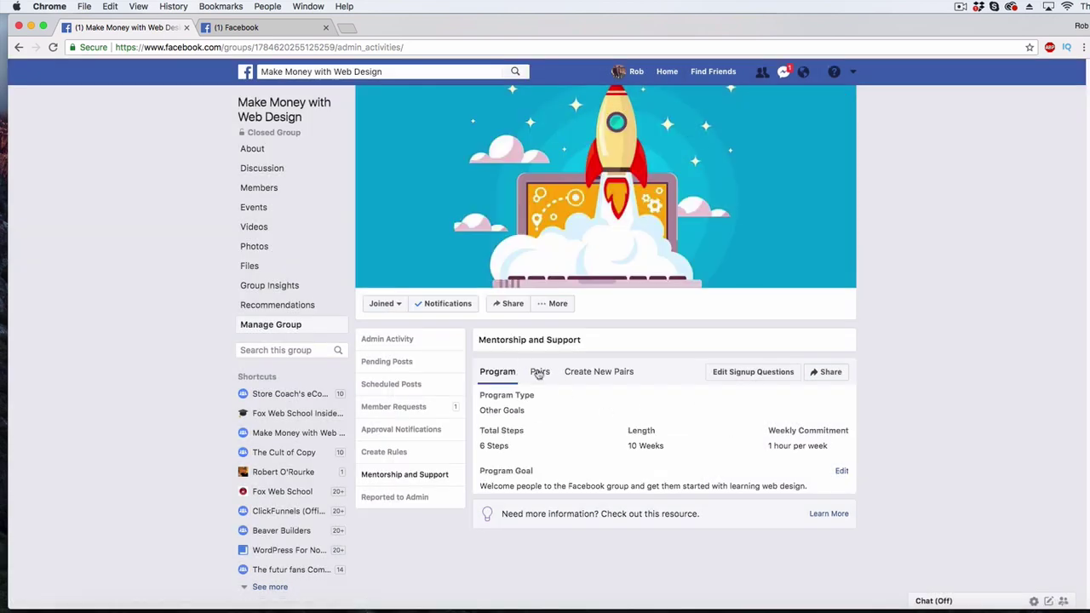
- Open the mentor application form from the mentorship sign-up post in the group's discussion
left_click(257, 169)
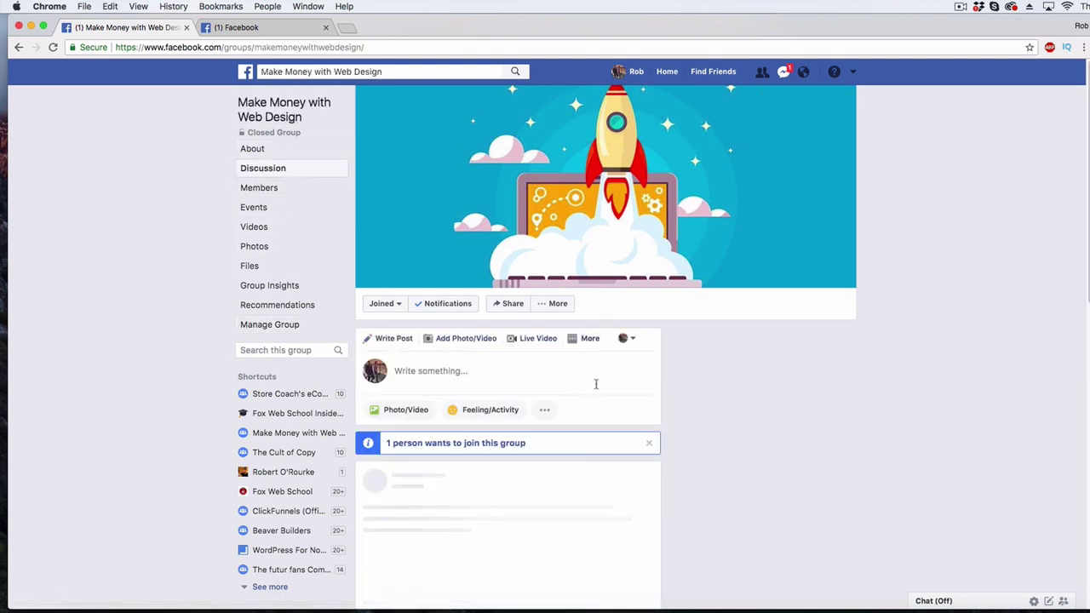
scroll(597, 383, "down", 5)
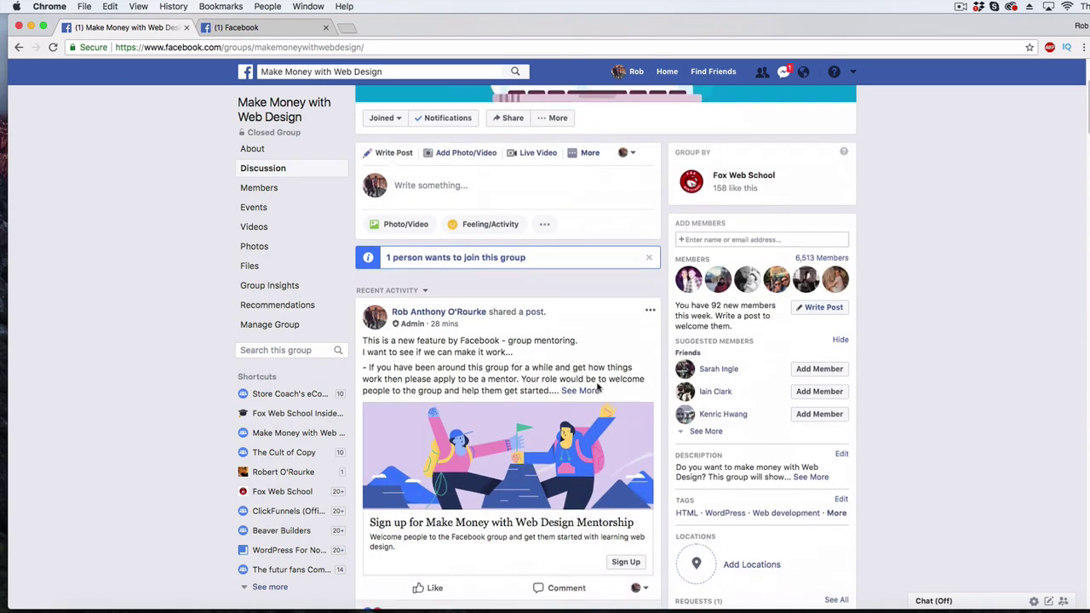
left_click(627, 521)
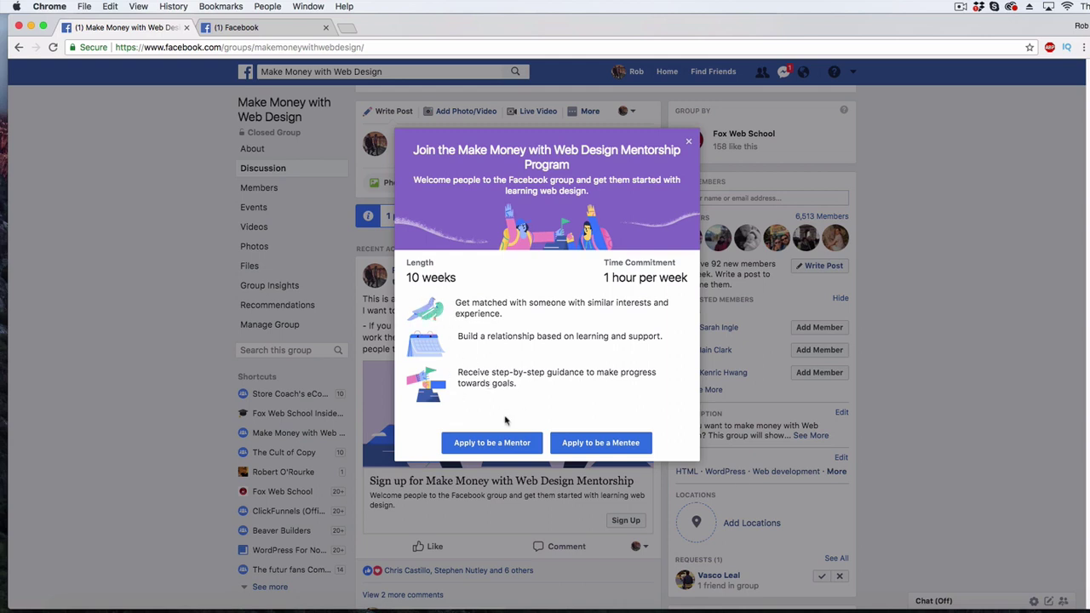
left_click(504, 446)
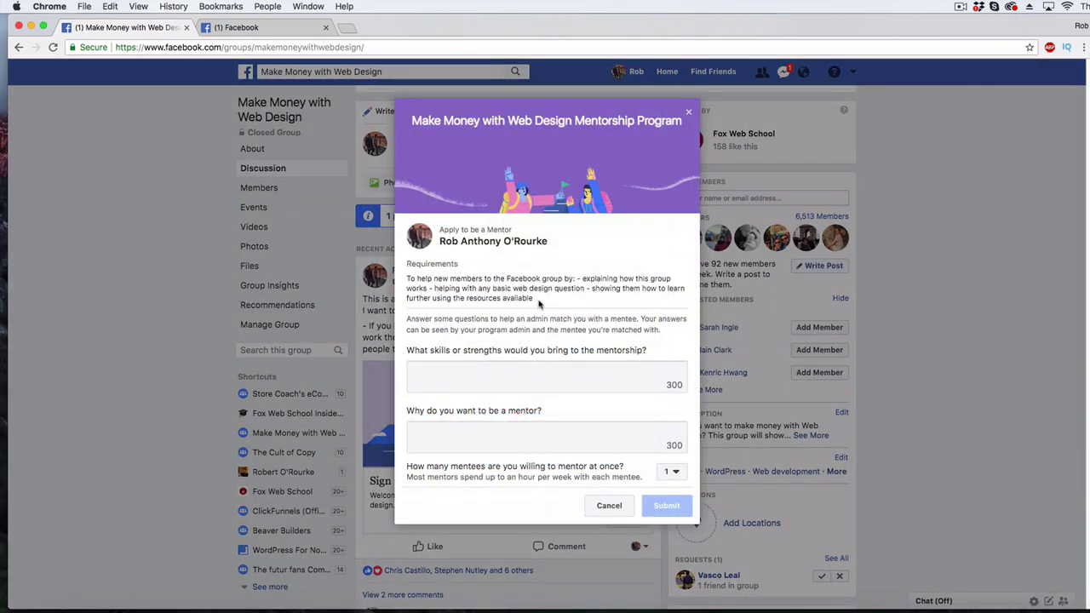
- Examine the mentor application's requirements, question fields and choices for the number of mentees, and close the form
left_click_drag(534, 300, 410, 279)
left_click(452, 371)
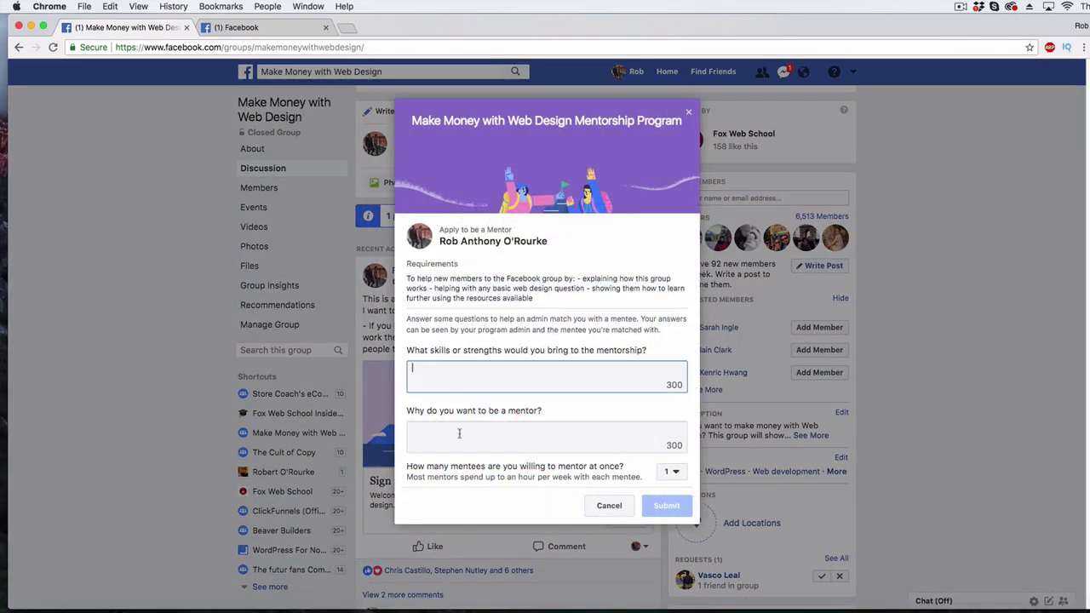
left_click(458, 433)
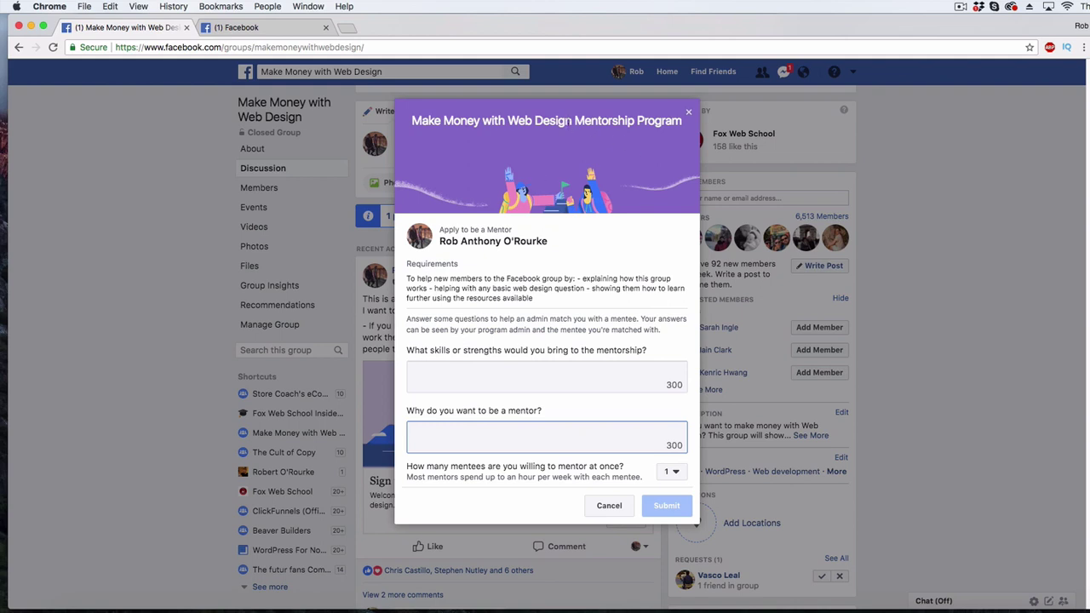
left_click(450, 377)
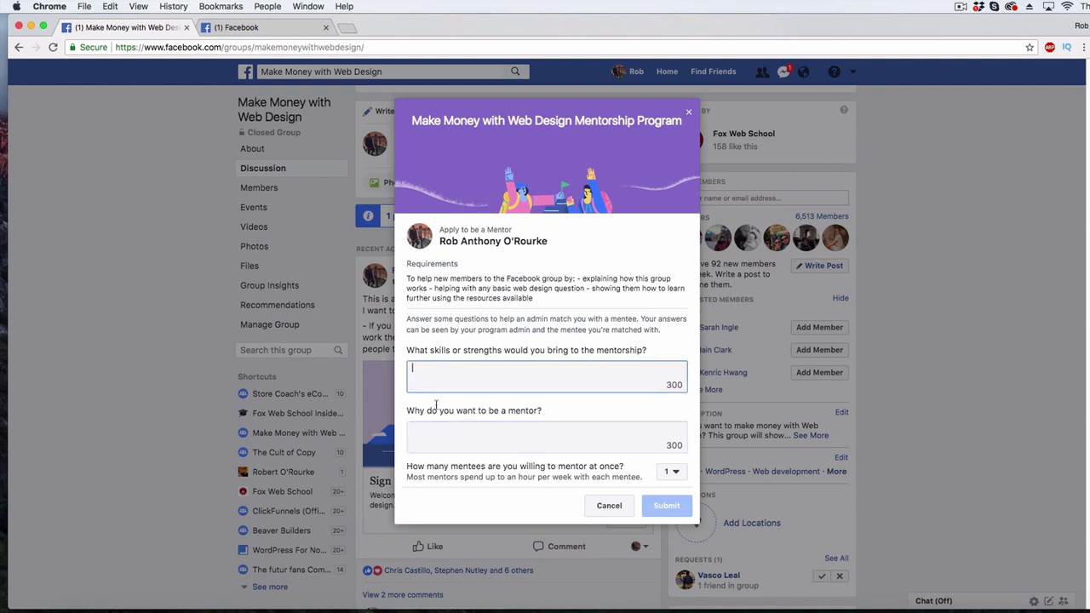
left_click(673, 473)
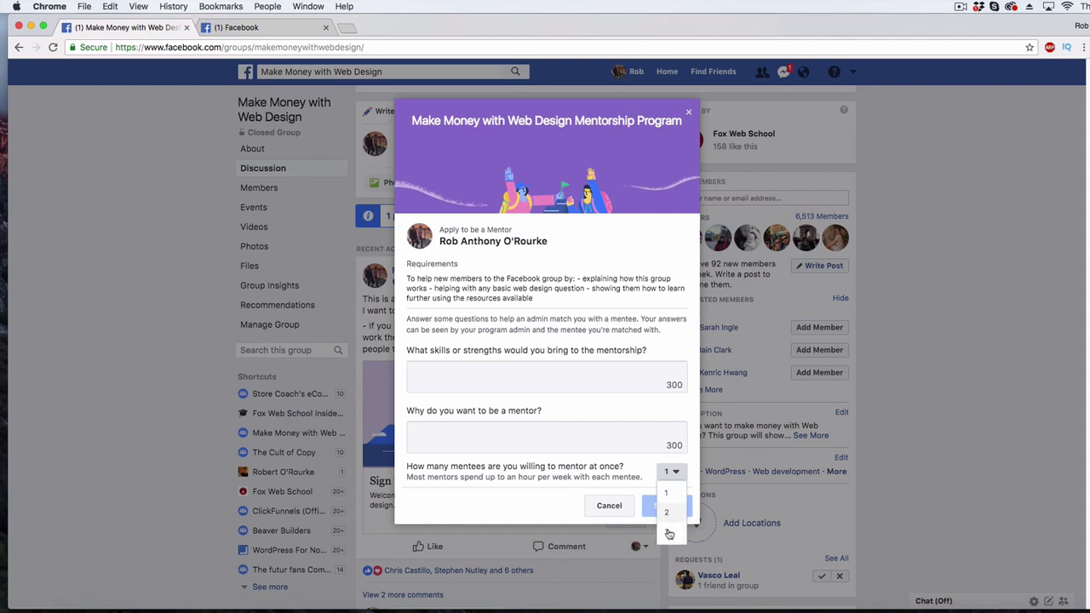
left_click(688, 113)
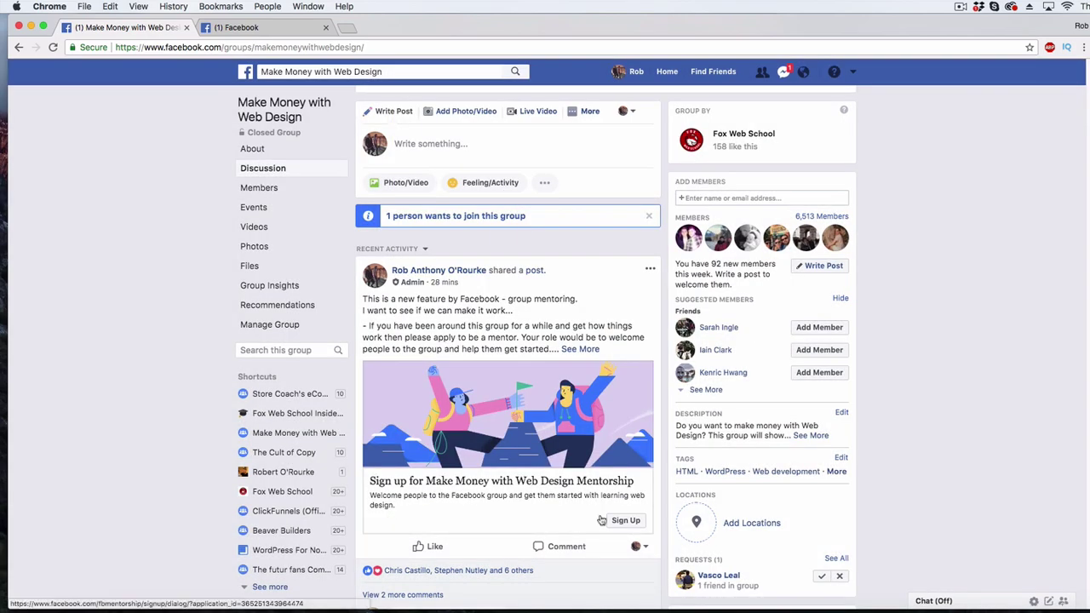
- Open the mentee application from the sign-up post, look over its question fields, and accept the weekly mentor communication commitment
left_click(624, 522)
left_click(610, 448)
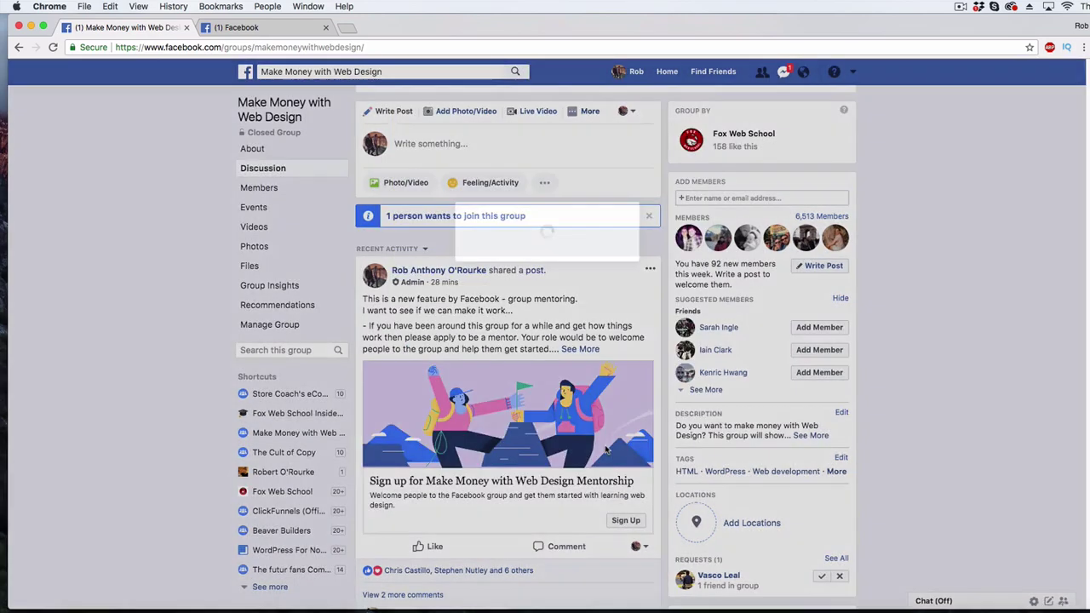
left_click(543, 378)
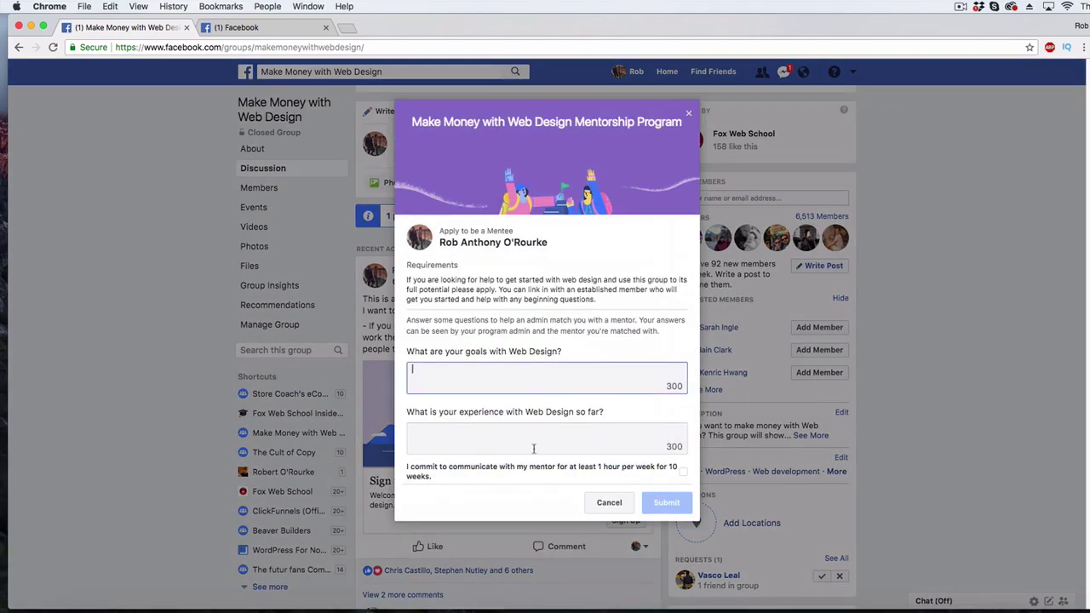
left_click(534, 449)
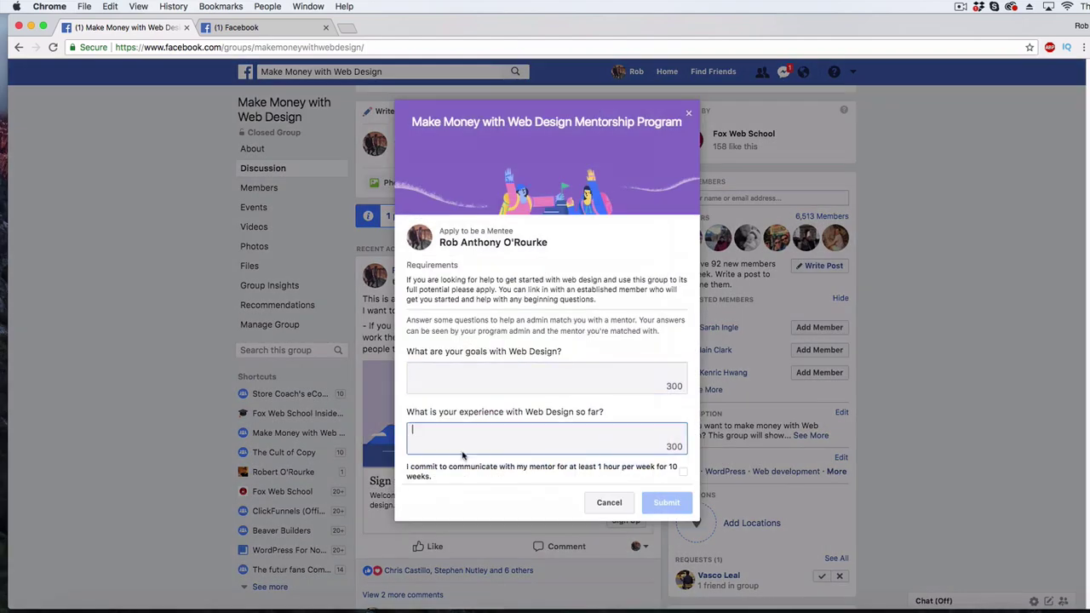
left_click(683, 474)
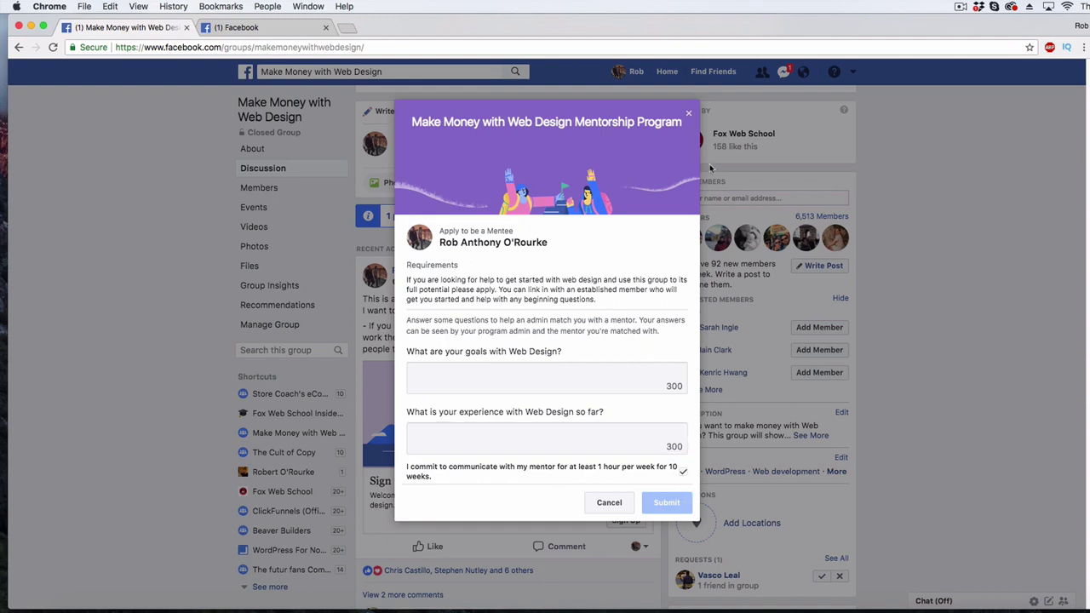
- Close the mentee application without submitting and open the existing program pairs in the group's Mentorship and Support management
left_click(689, 116)
scroll(472, 324, "up", 3)
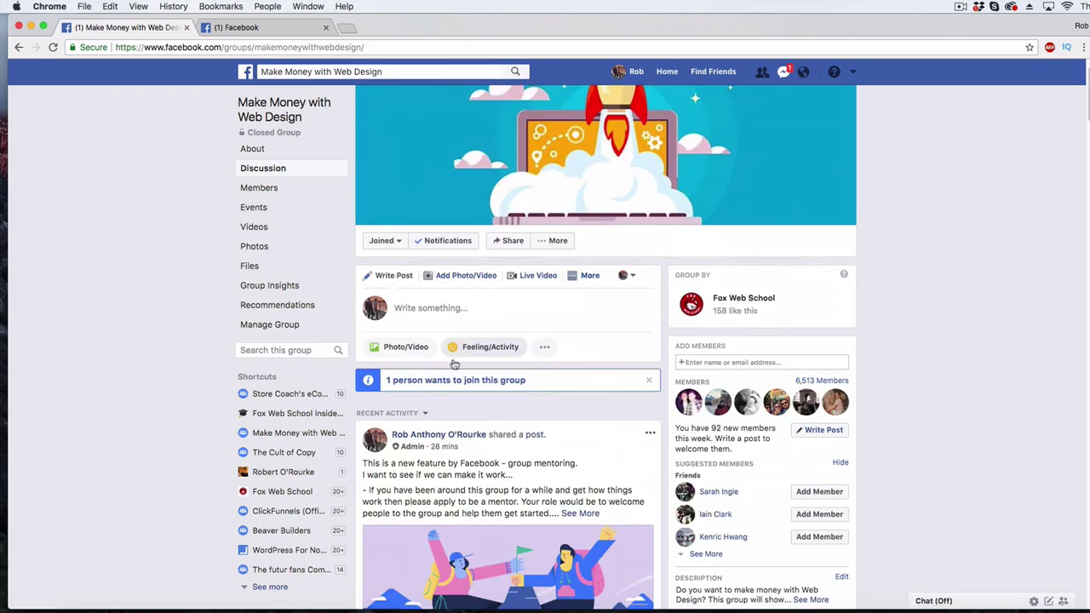
left_click(554, 244)
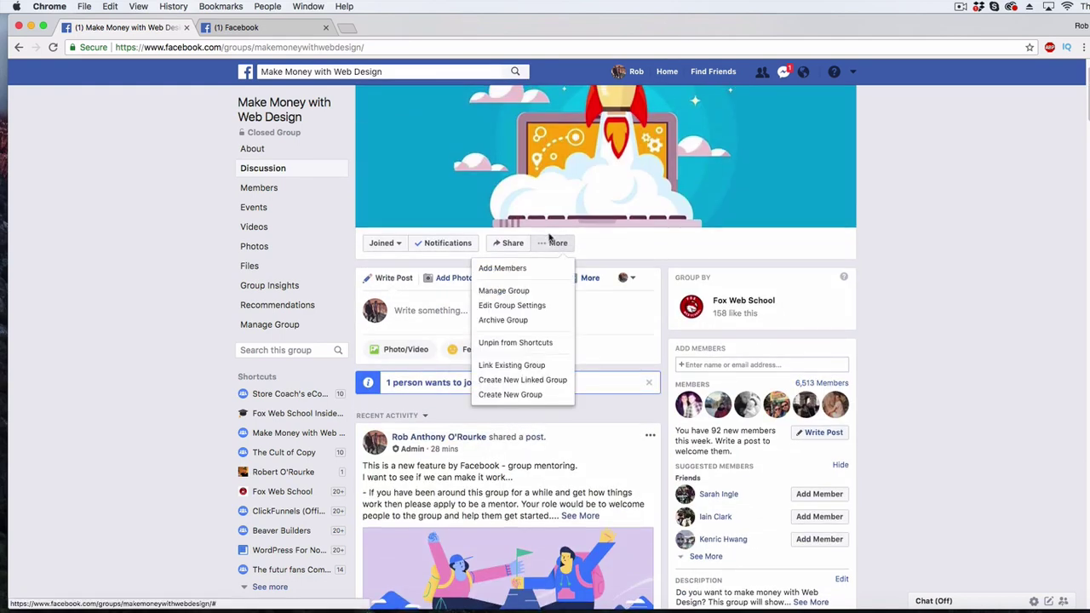
left_click(512, 293)
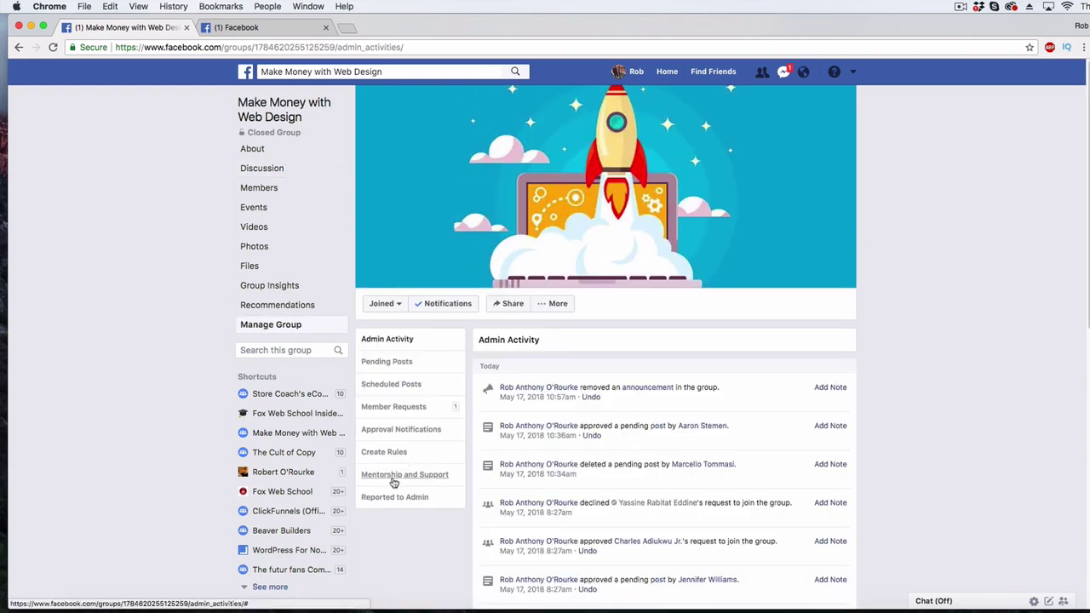
left_click(394, 477)
left_click(540, 372)
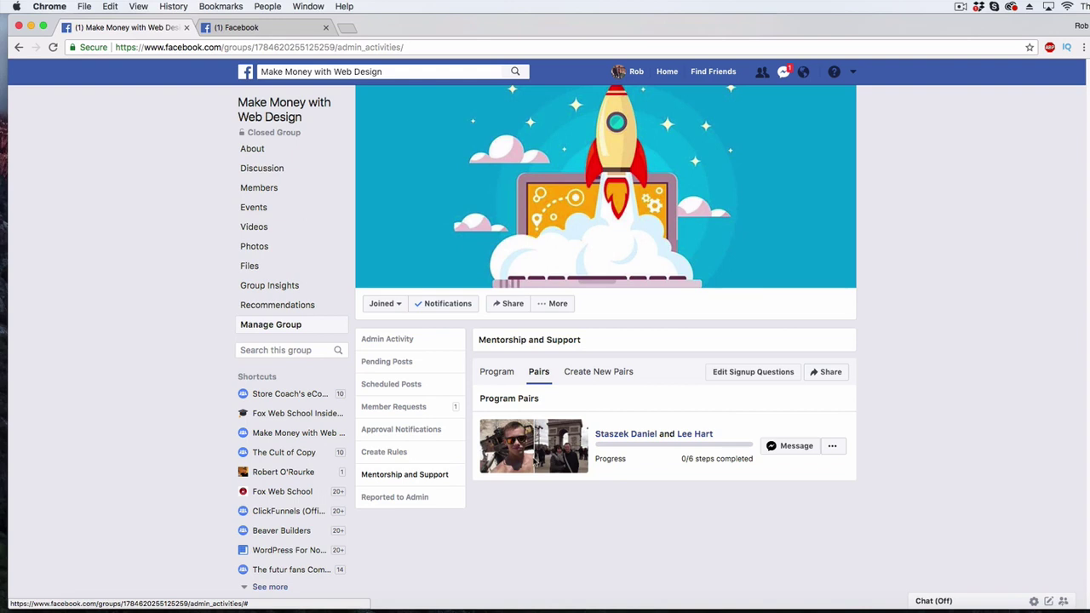
- Examine the mentee applications and available mentors' answers for creating new pairs, and return to the group's discussion
left_click(595, 375)
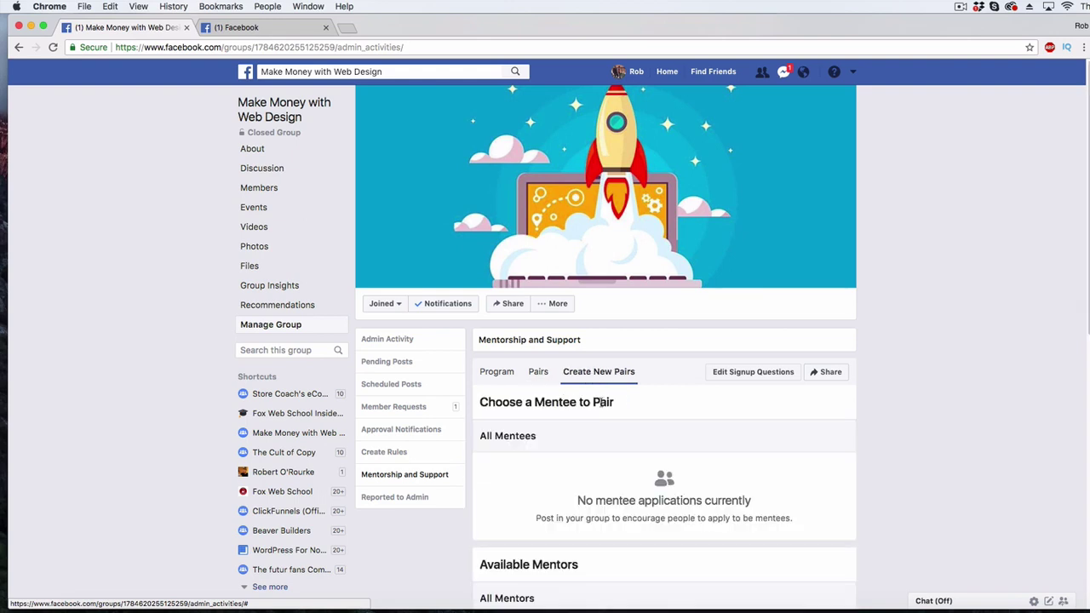
scroll(598, 412, "down", 1)
scroll(593, 479, "down", 1)
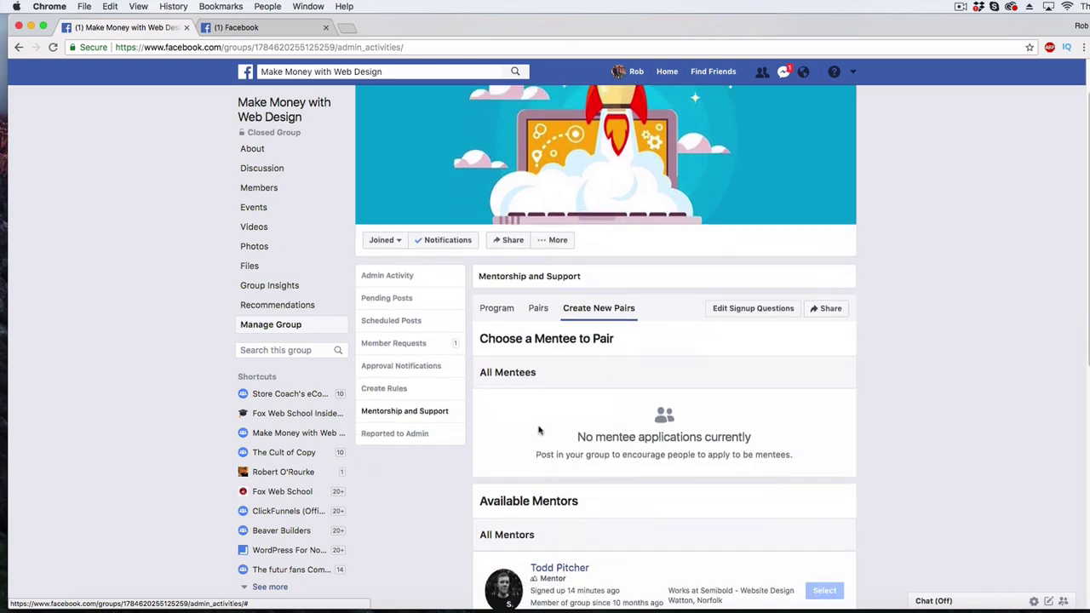
scroll(615, 438, "down", 5)
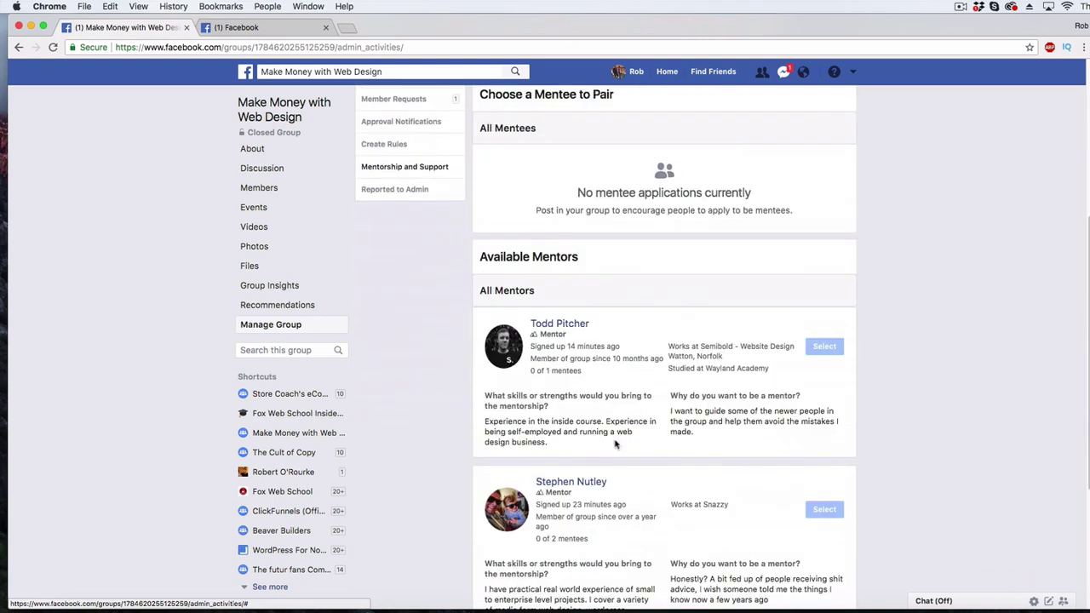
scroll(640, 369, "down", 6)
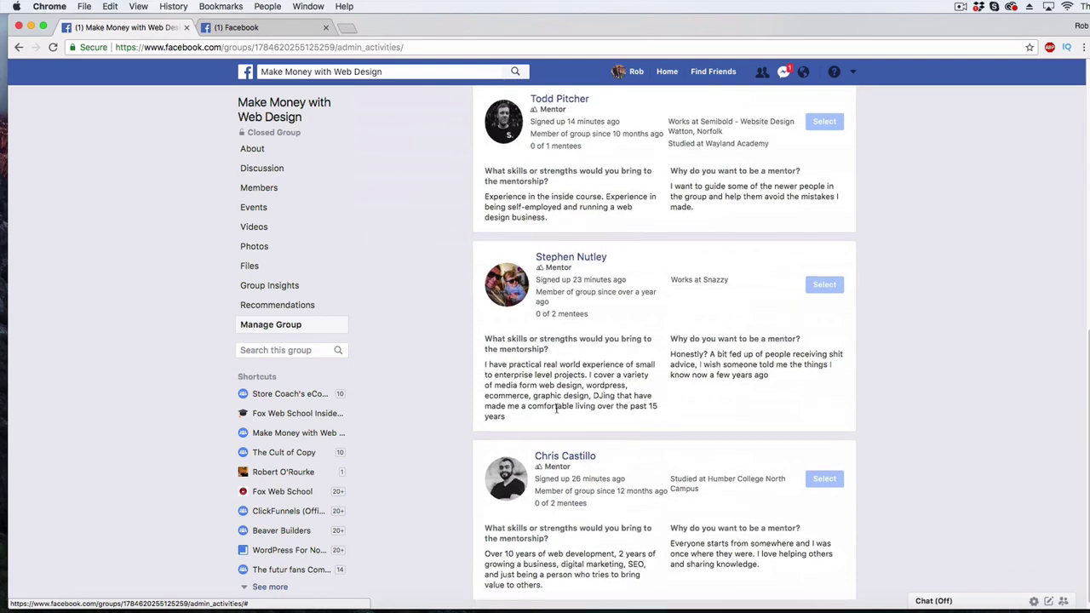
scroll(599, 382, "up", 8)
scroll(599, 382, "up", 3)
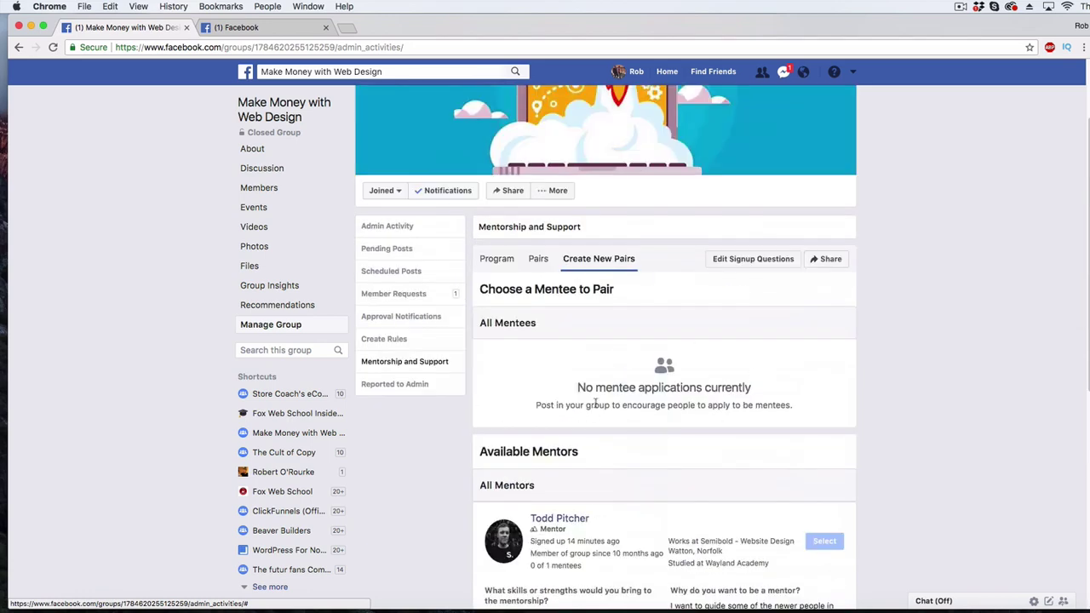
scroll(594, 402, "up", 2)
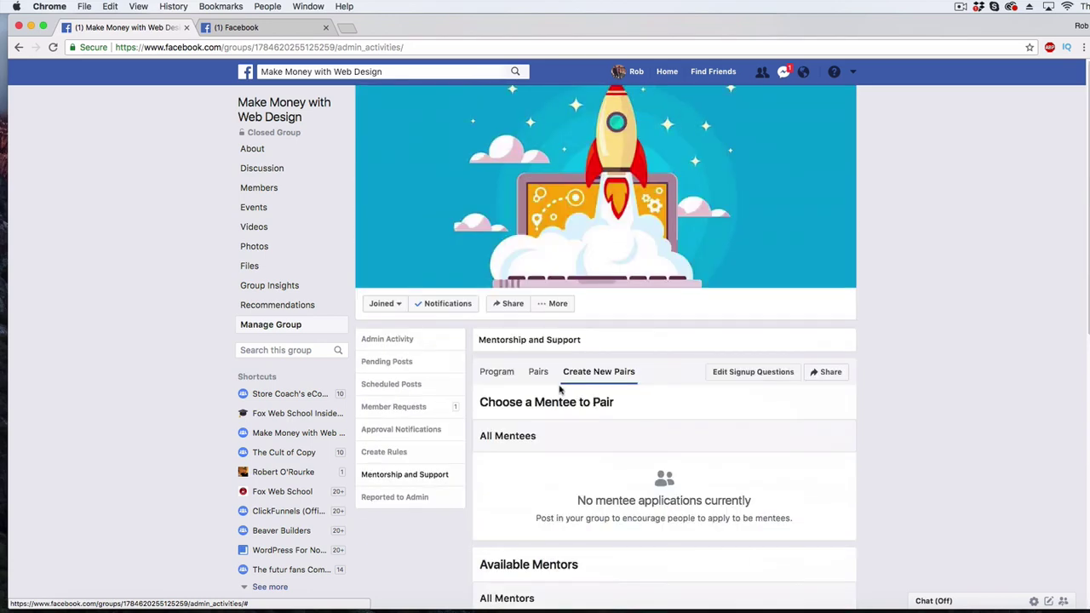
left_click(269, 177)
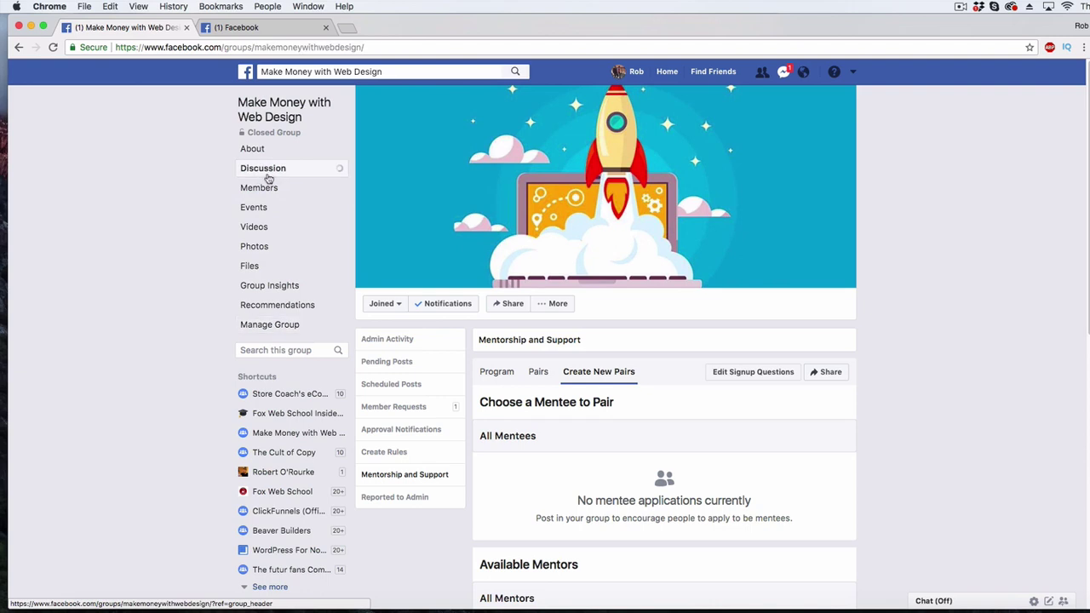